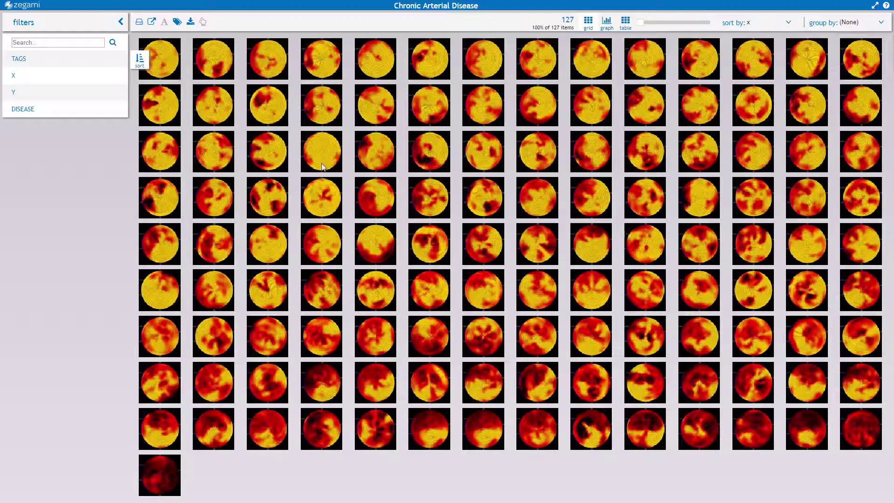
Examine individual heart map images in the grid up close and compare them with the whole collection.
{"action": "scroll", "coordinate": [385, 294], "scroll_direction": "up", "scroll_amount": 5}
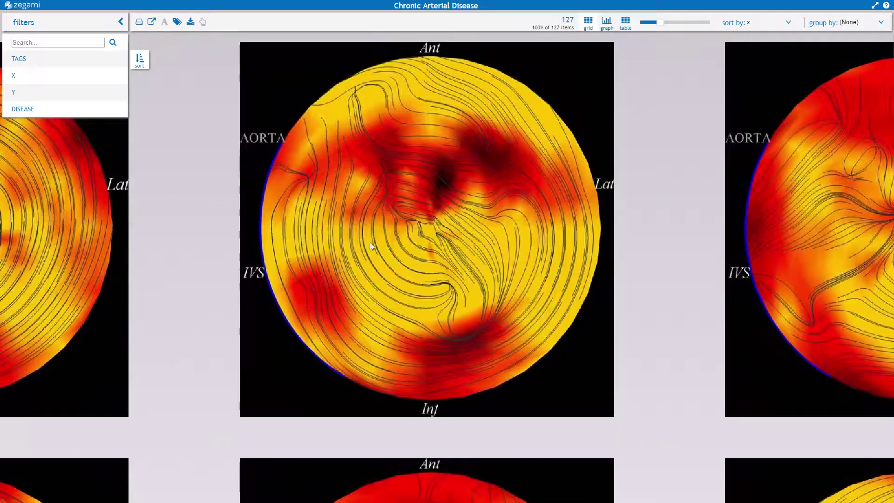
{"action": "scroll", "coordinate": [462, 244], "scroll_direction": "down", "scroll_amount": 5}
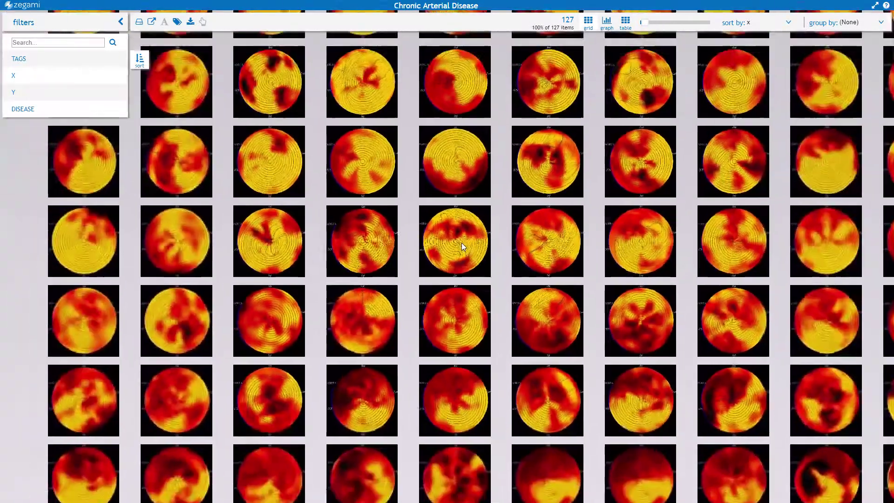
{"action": "scroll", "coordinate": [462, 242], "scroll_direction": "up", "scroll_amount": 4}
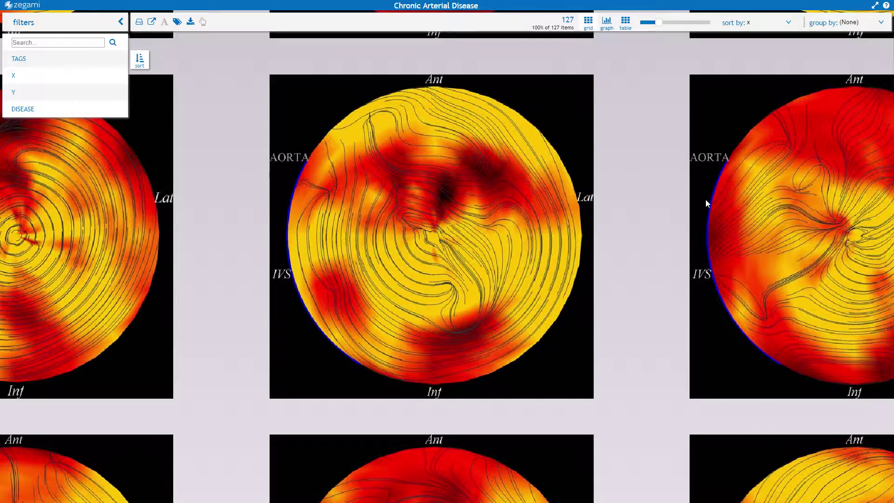
{"action": "scroll", "coordinate": [511, 298], "scroll_direction": "down", "scroll_amount": 5}
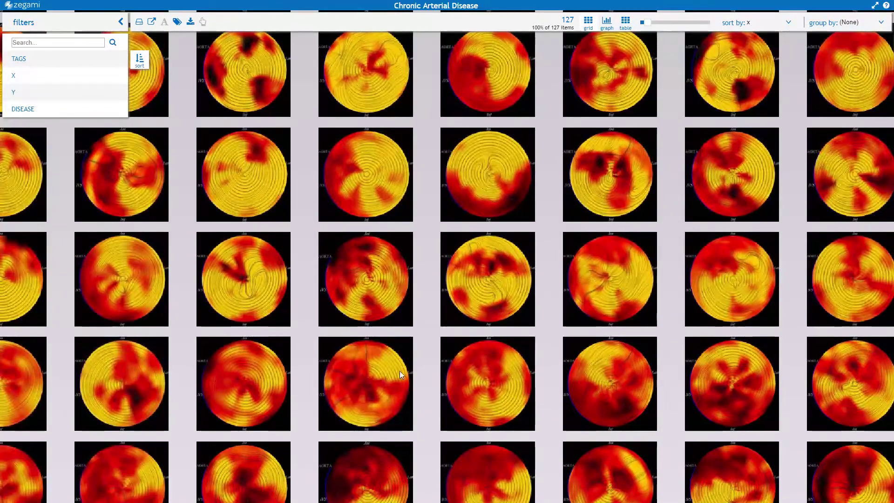
{"action": "scroll", "coordinate": [615, 237], "scroll_direction": "up", "scroll_amount": 5}
{"action": "scroll", "coordinate": [614, 237], "scroll_direction": "down", "scroll_amount": 5}
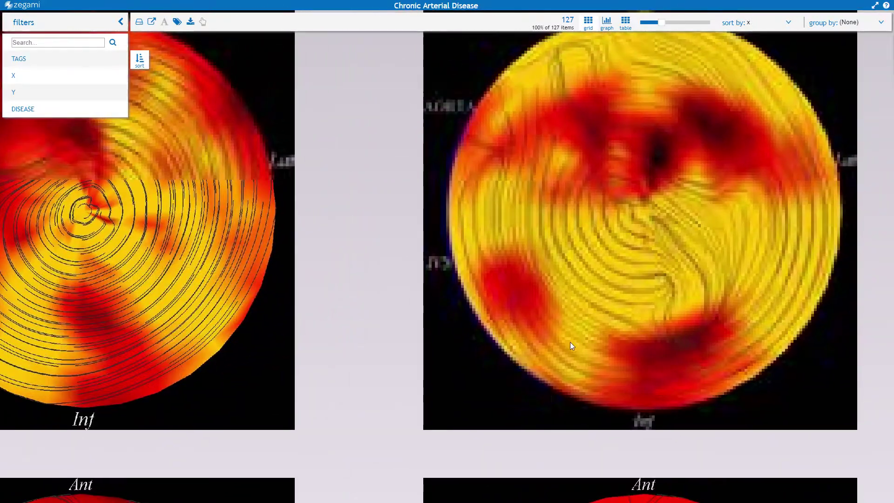
{"action": "scroll", "coordinate": [571, 334], "scroll_direction": "up", "scroll_amount": 5}
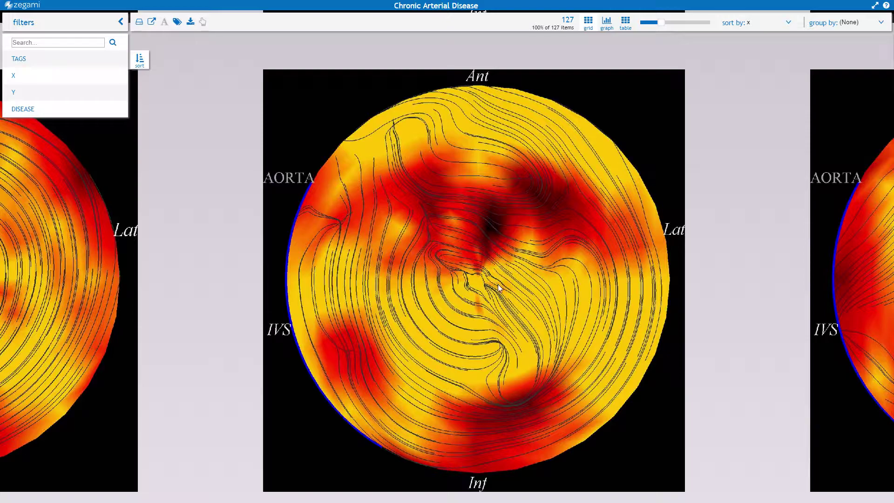
{"action": "scroll", "coordinate": [465, 285], "scroll_direction": "down", "scroll_amount": 10}
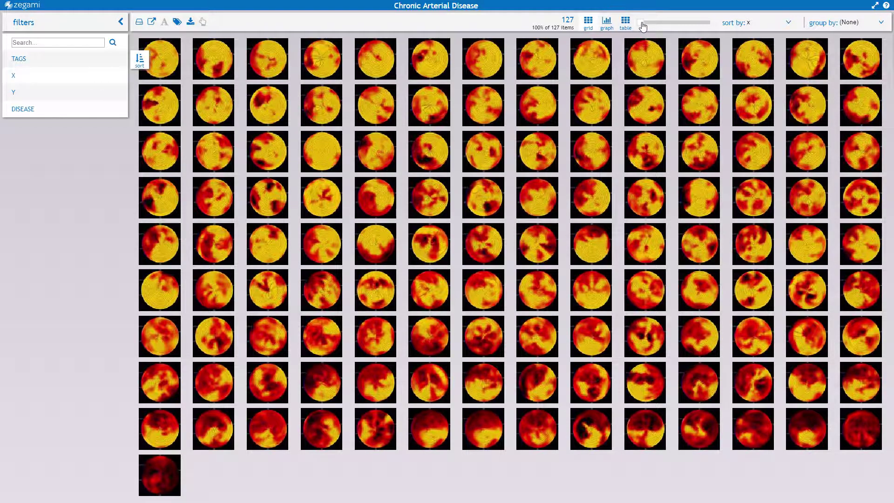
Review the x, y and disease values of all records in table view and return to the image grid.
{"action": "left_click", "coordinate": [626, 23]}
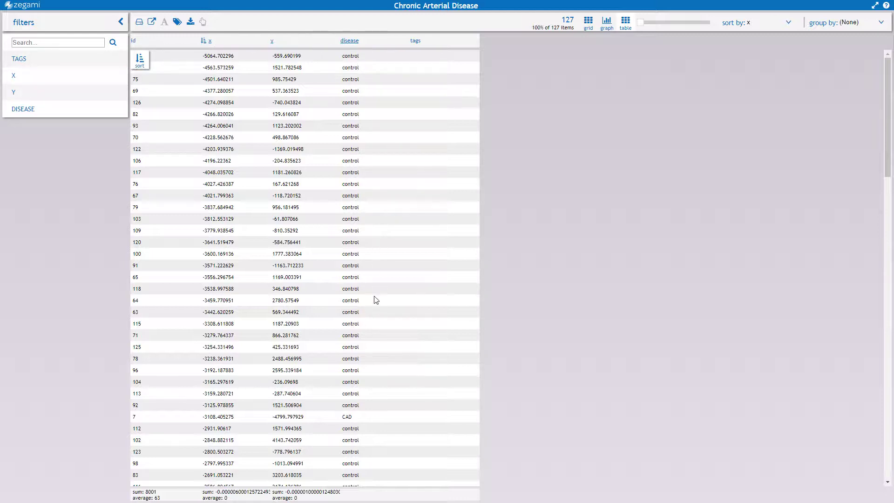
{"action": "scroll", "coordinate": [375, 325], "scroll_direction": "down", "scroll_amount": 20}
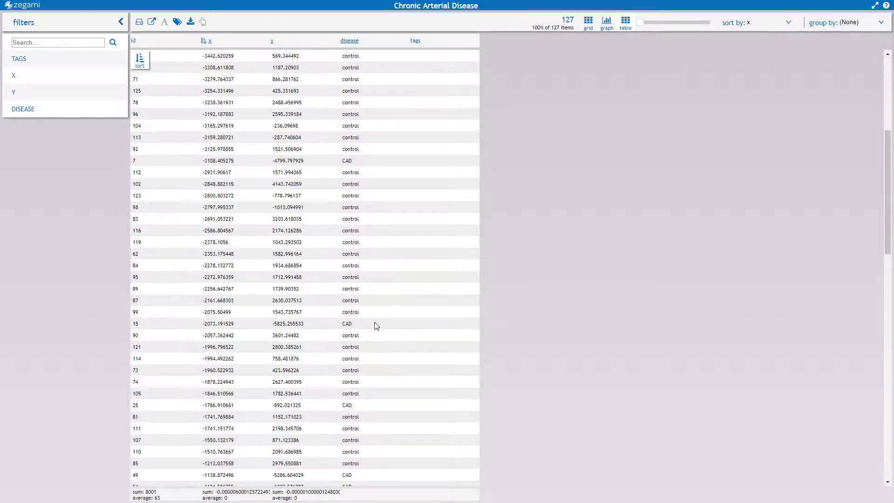
{"action": "scroll", "coordinate": [378, 322], "scroll_direction": "down", "scroll_amount": 2}
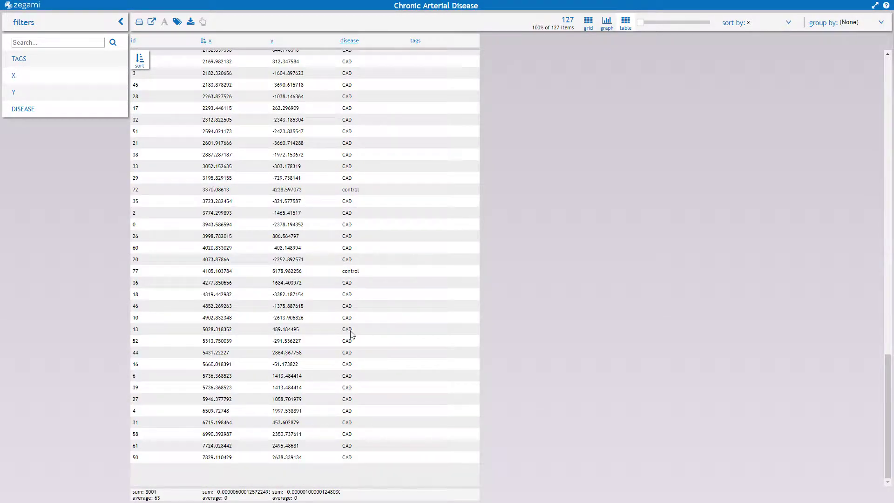
{"action": "scroll", "coordinate": [360, 326], "scroll_direction": "up", "scroll_amount": 15}
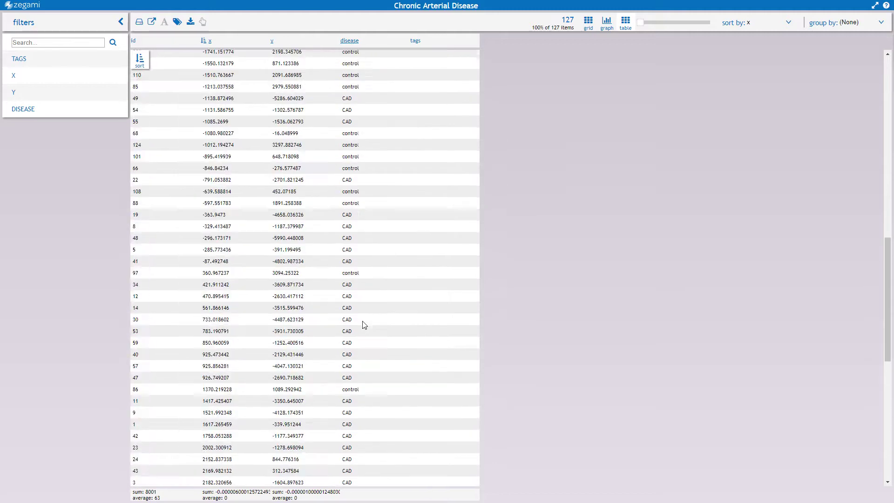
{"action": "scroll", "coordinate": [365, 322], "scroll_direction": "up", "scroll_amount": 4}
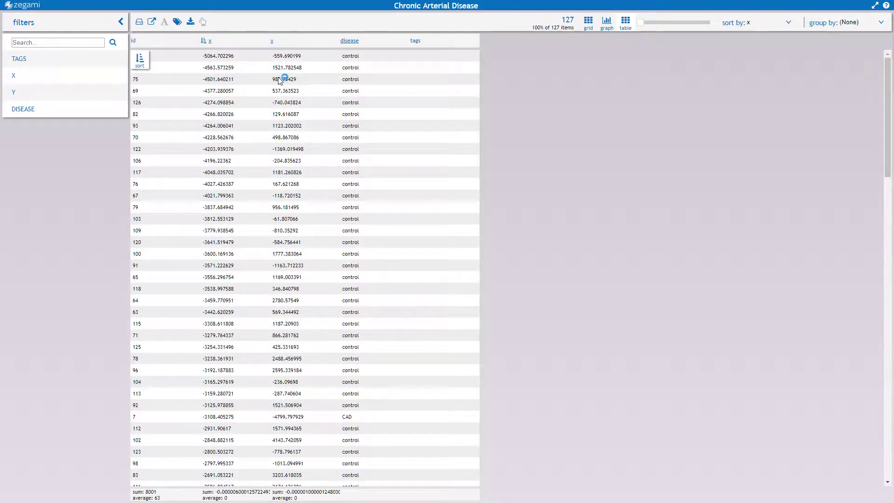
{"action": "left_click", "coordinate": [588, 21]}
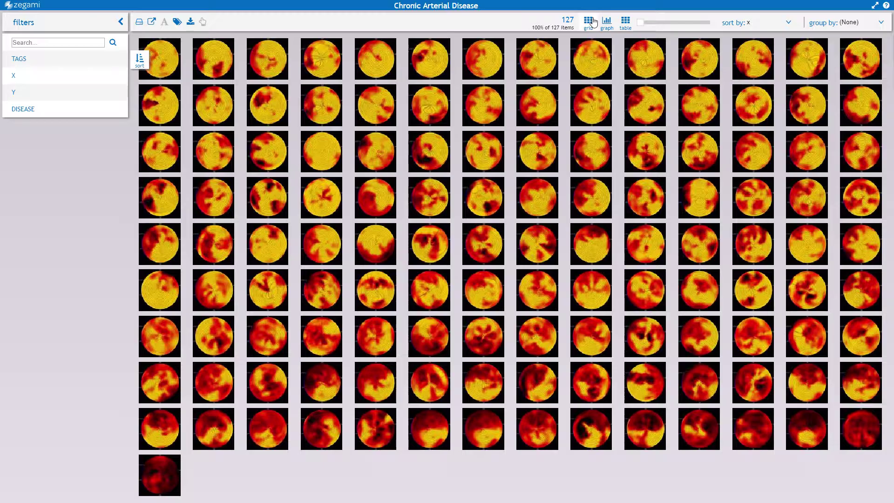
Plot x against y in an enlarged scatter chart with disease as the series, and close the chart.
{"action": "left_click", "coordinate": [85, 79]}
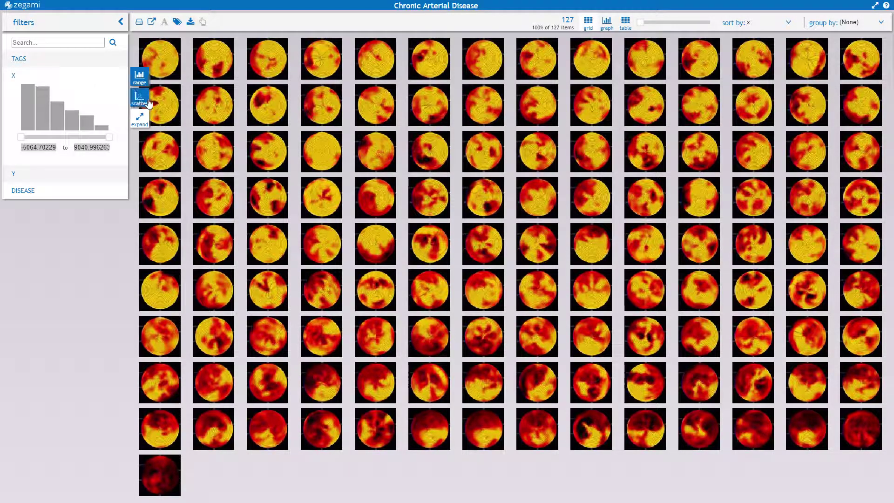
{"action": "left_click", "coordinate": [149, 103]}
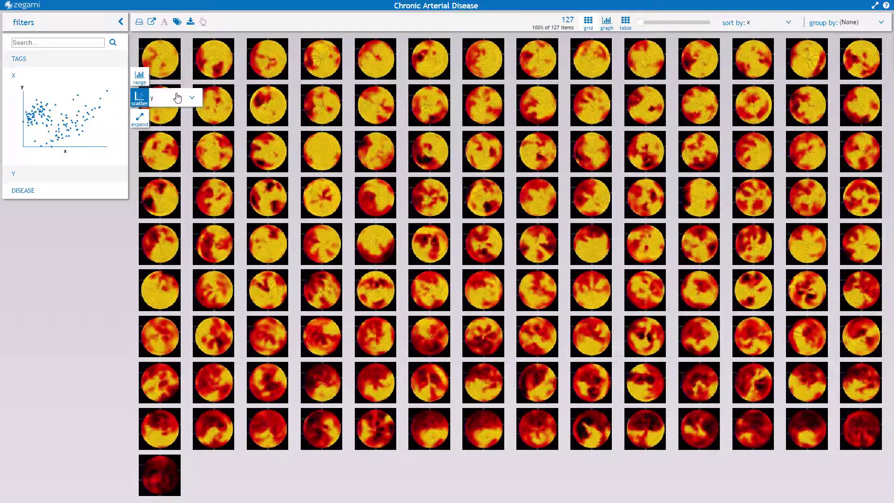
{"action": "left_click", "coordinate": [138, 118]}
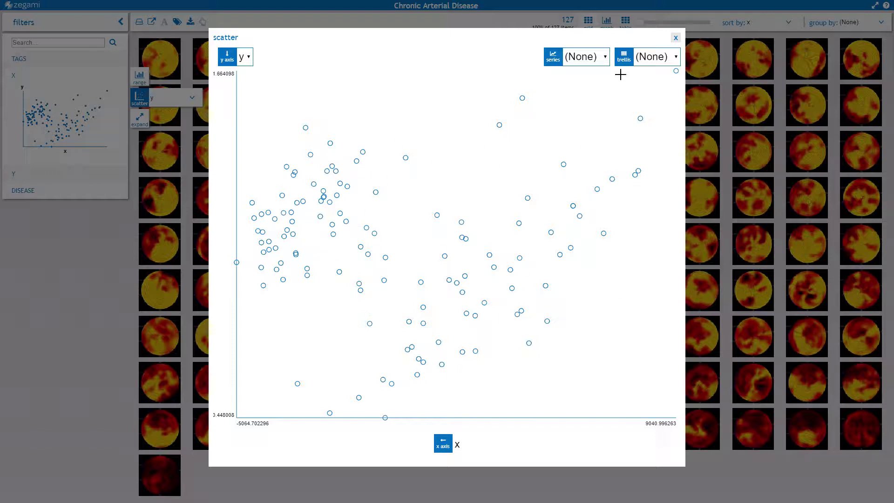
{"action": "left_click", "coordinate": [600, 124]}
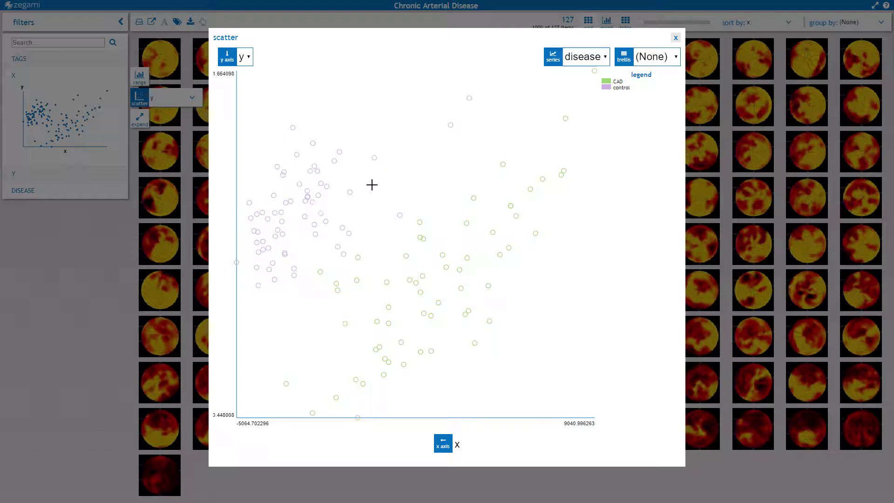
{"action": "left_click", "coordinate": [675, 38]}
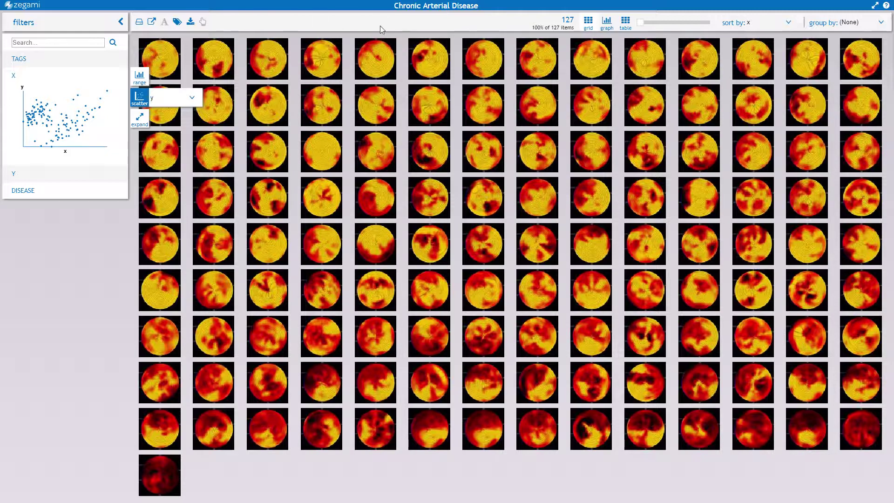
Show the images as a graph, tag those in the two highest x ranges "bad", and clear the selection.
{"action": "left_click", "coordinate": [607, 23]}
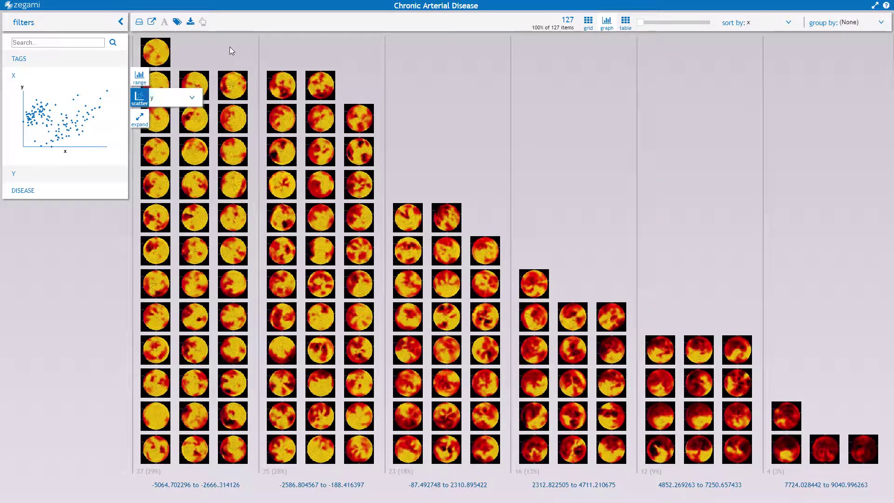
{"action": "left_click", "coordinate": [204, 23]}
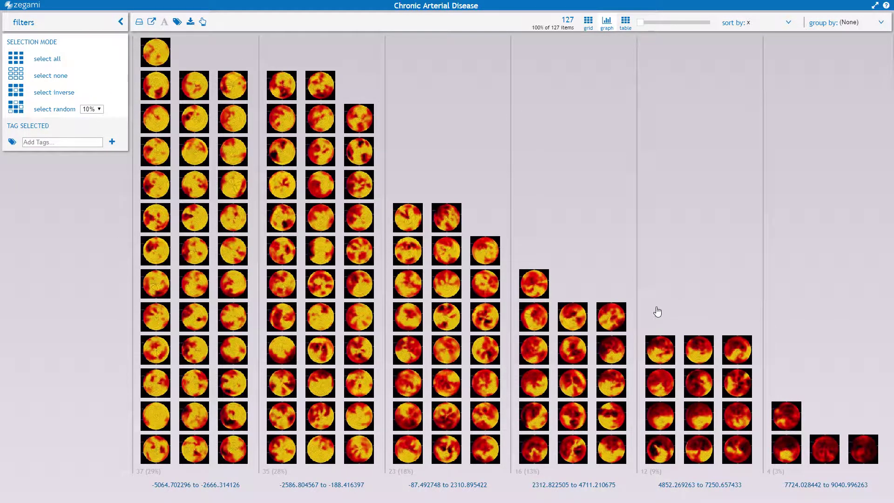
{"action": "left_click_drag", "start_coordinate": [653, 307], "coordinate": [880, 465]}
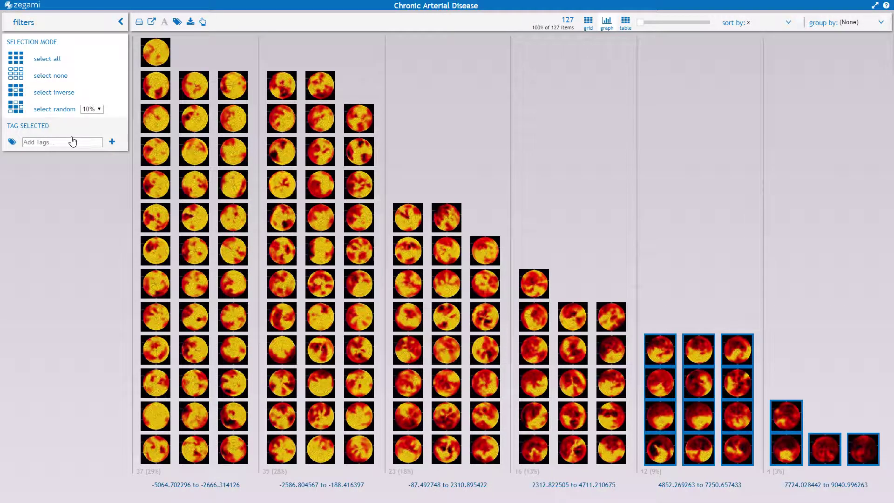
{"action": "left_click", "coordinate": [76, 144]}
{"action": "type", "text": "bad"}
{"action": "key", "text": "Return"}
{"action": "left_click", "coordinate": [62, 75]}
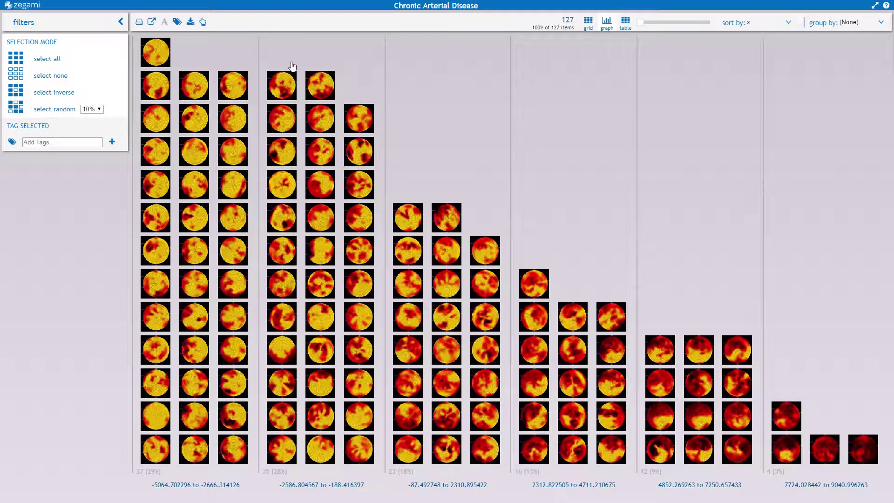
Tag the last column of the second x range and all images in the third and fourth ranges "medium", then deselect them.
{"action": "left_click_drag", "start_coordinate": [356, 86], "coordinate": [641, 462]}
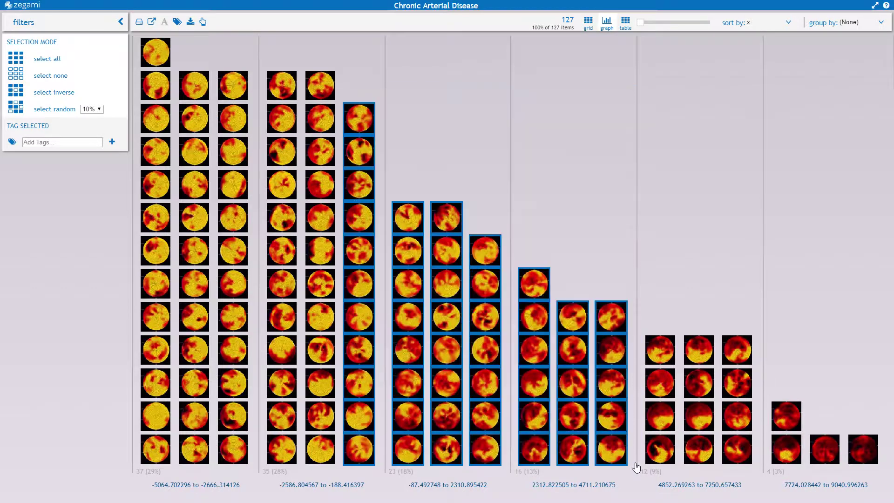
{"action": "left_click", "coordinate": [77, 148]}
{"action": "left_click", "coordinate": [62, 75]}
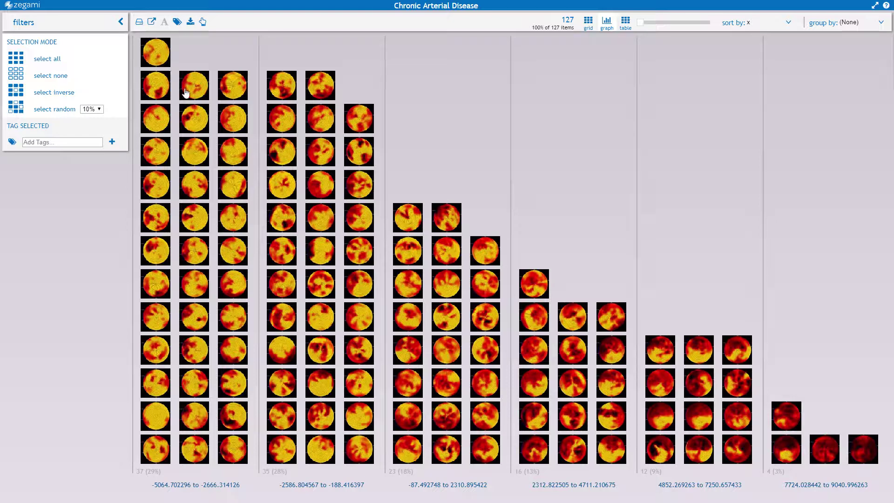
Tag all images in the two lowest x ranges "good" and return to the filters.
{"action": "left_click_drag", "start_coordinate": [136, 52], "coordinate": [370, 452]}
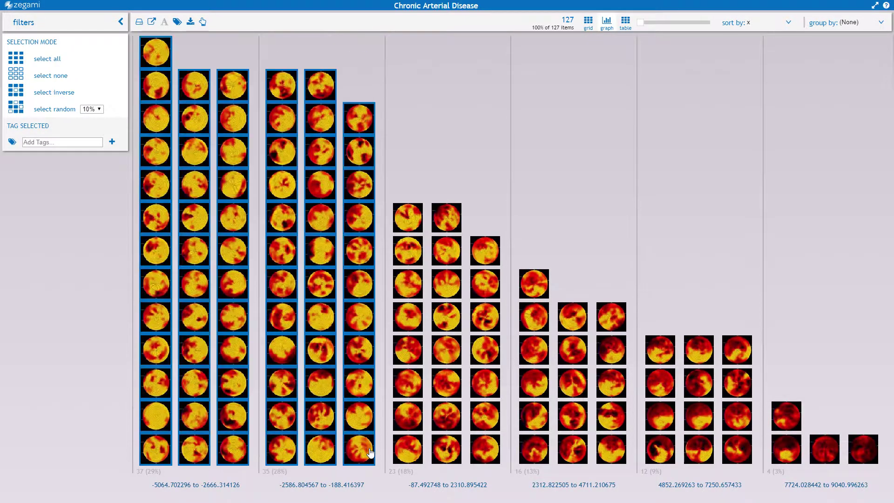
{"action": "left_click", "coordinate": [60, 142]}
{"action": "left_click", "coordinate": [55, 32]}
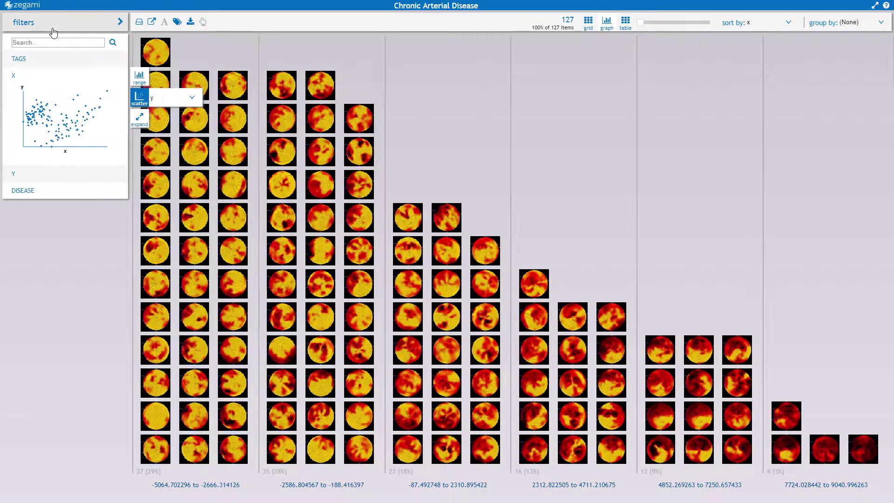
View the images filtered by different combinations of the bad, medium and good tags, and clear all tag filters.
{"action": "left_click", "coordinate": [19, 59]}
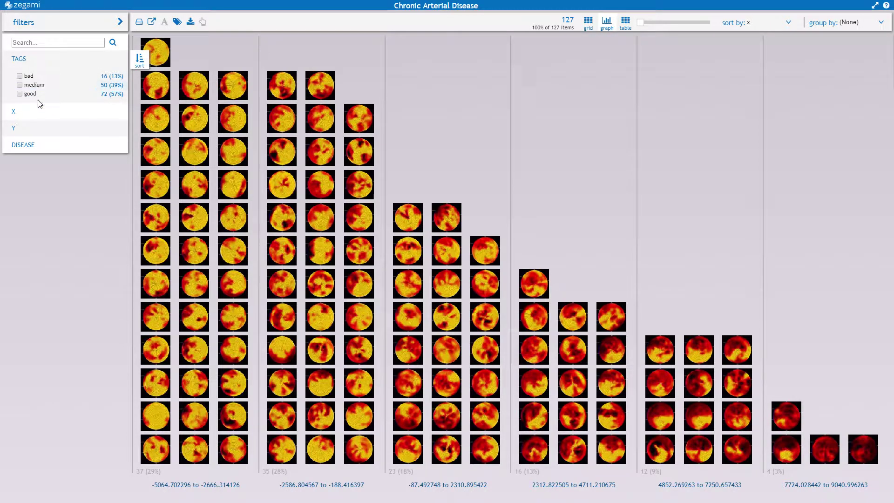
{"action": "left_click", "coordinate": [28, 78]}
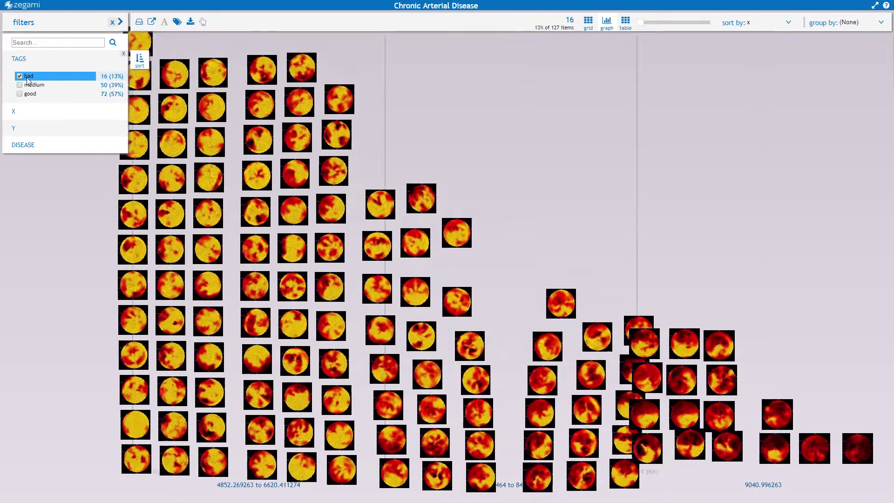
{"action": "left_click", "coordinate": [27, 85]}
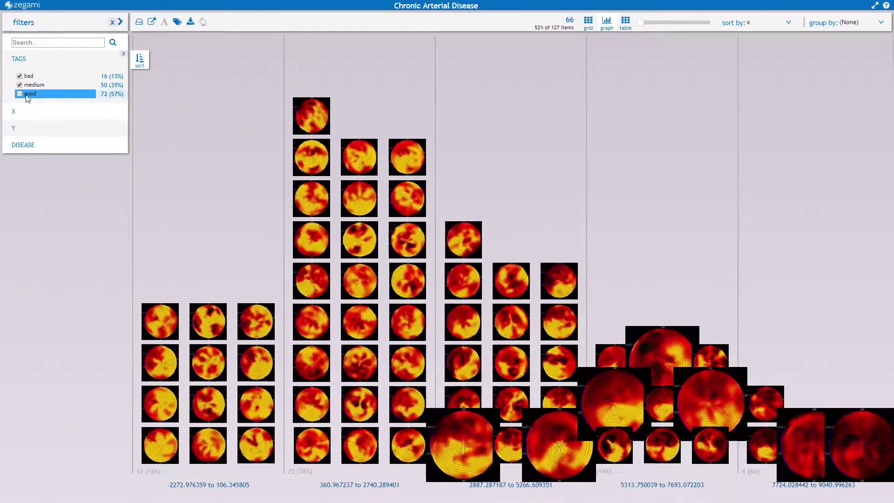
{"action": "left_click", "coordinate": [27, 94]}
{"action": "left_click", "coordinate": [27, 76]}
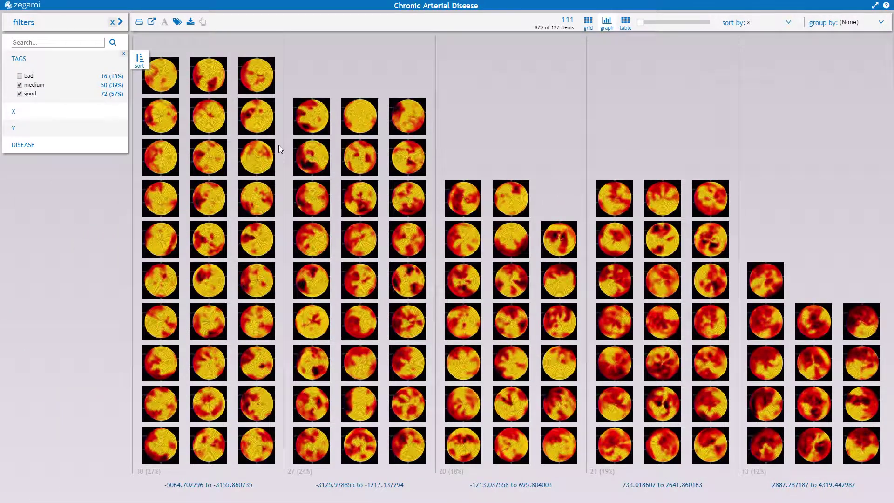
{"action": "left_click", "coordinate": [23, 86]}
{"action": "left_click", "coordinate": [23, 93]}
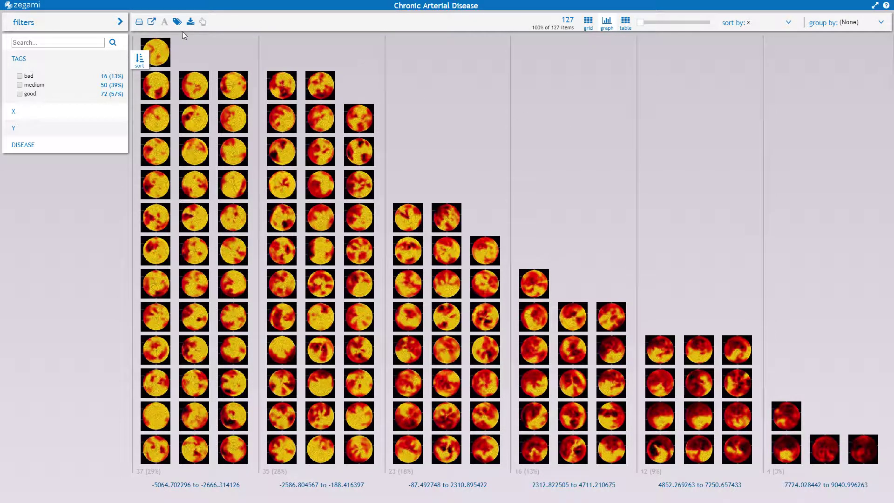
Open the collection's data as a separate table and examine the tags assigned to the CAD and control records.
{"action": "left_click", "coordinate": [152, 27]}
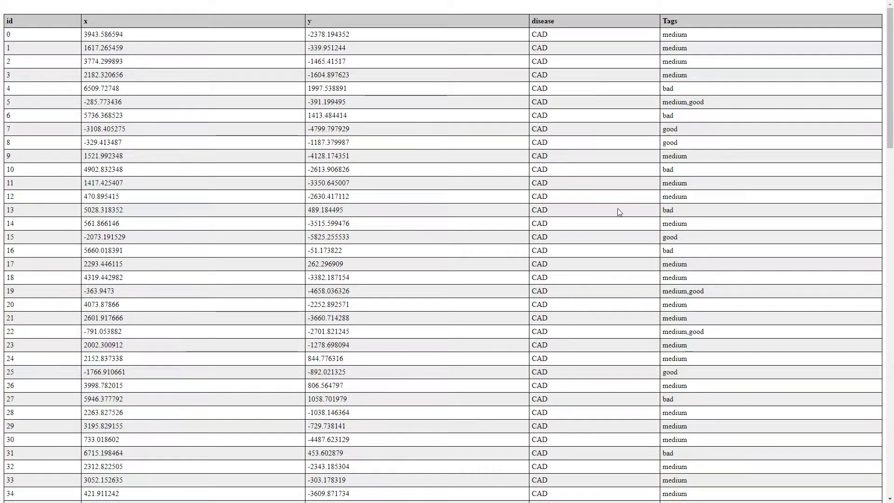
{"action": "scroll", "coordinate": [686, 109], "scroll_direction": "down", "scroll_amount": 15}
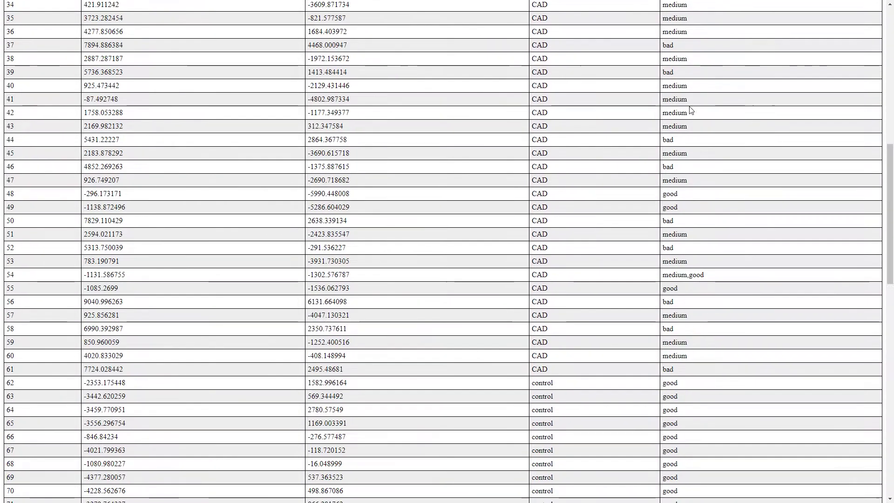
{"action": "scroll", "coordinate": [693, 116], "scroll_direction": "down", "scroll_amount": 12}
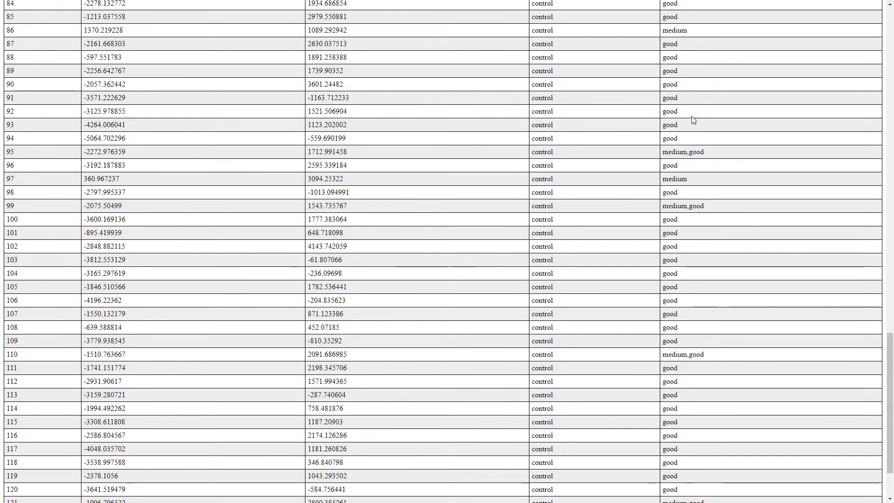
{"action": "scroll", "coordinate": [694, 121], "scroll_direction": "up", "scroll_amount": 20}
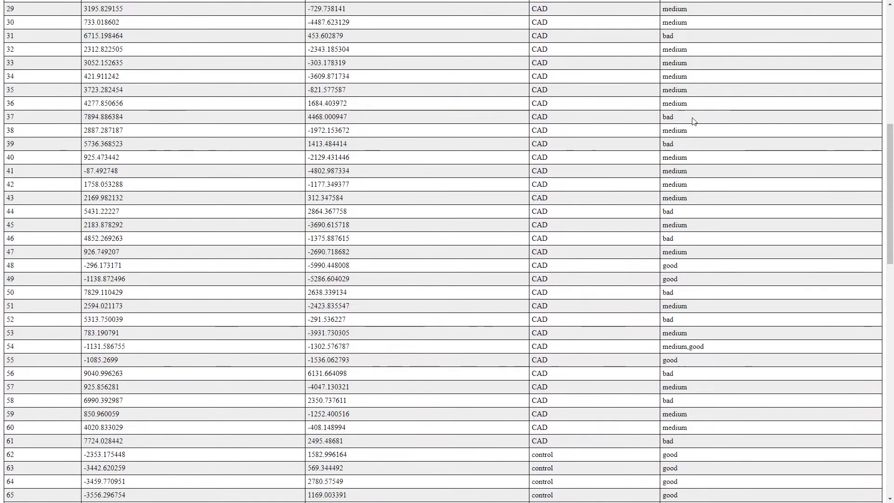
{"action": "scroll", "coordinate": [694, 121], "scroll_direction": "up", "scroll_amount": 4}
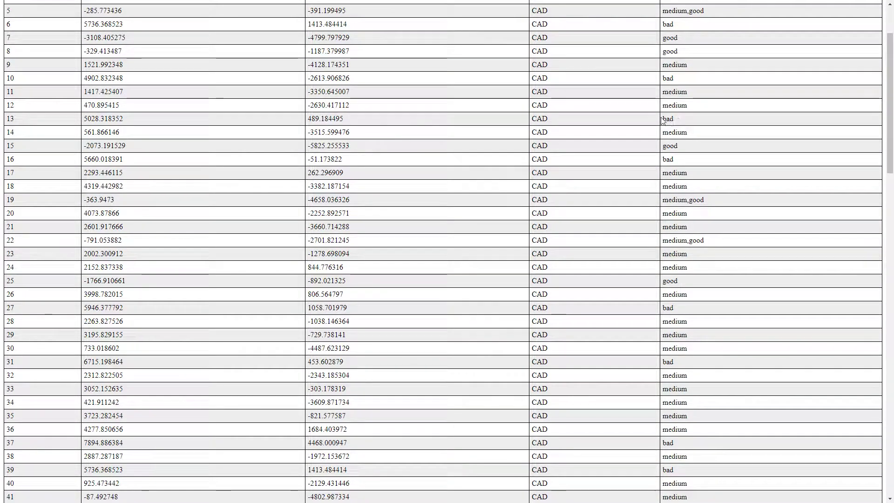